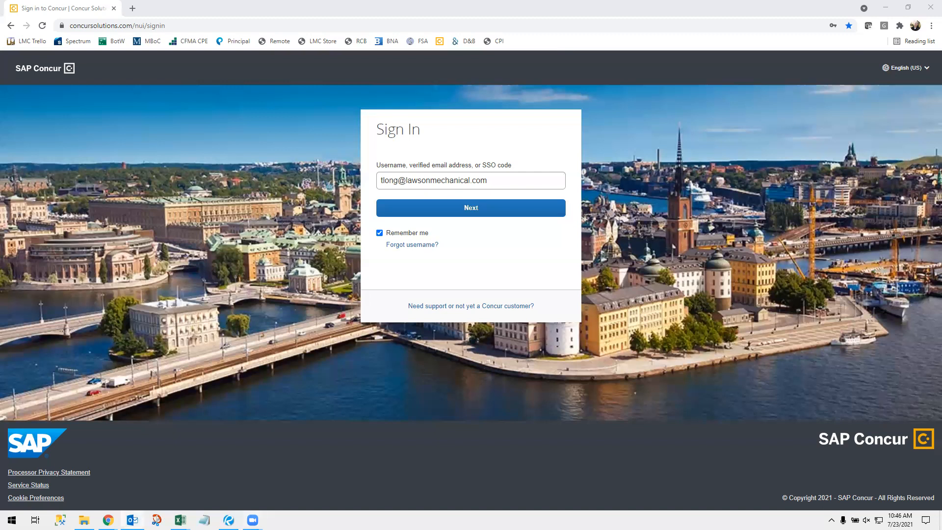
Step: Read the 9:12 AM and 8:55 AM Accounting Lunch approval notification emails in Outlook
{"action": "left_click_drag", "start_coordinate": [275, 1], "coordinate": [275, 6]}
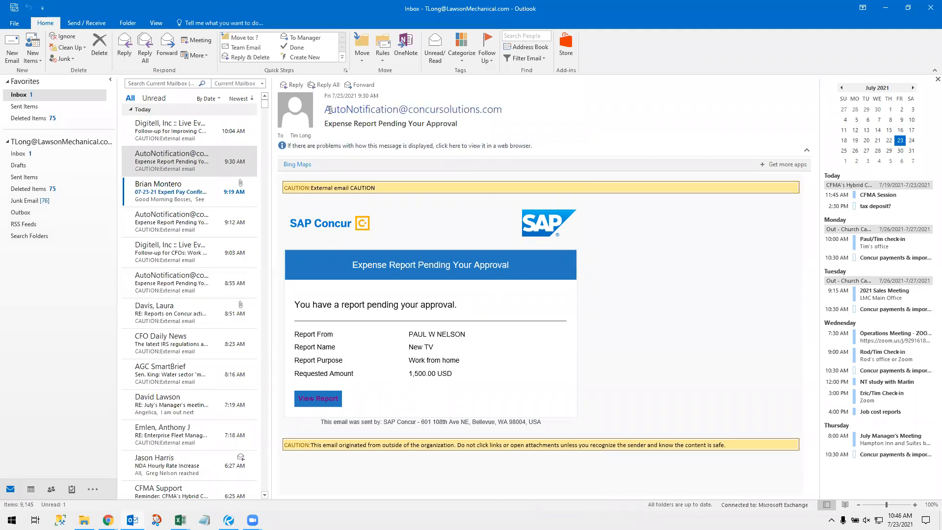
{"action": "mouse_move", "coordinate": [399, 107]}
{"action": "double_click", "coordinate": [357, 5]}
{"action": "scroll", "coordinate": [439, 288], "scroll_direction": "down", "scroll_amount": 2}
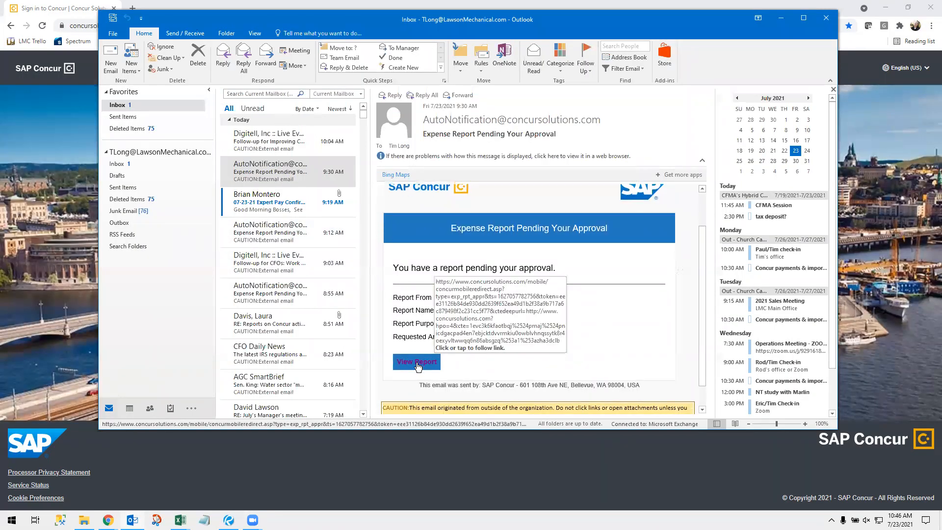
{"action": "left_click", "coordinate": [287, 243]}
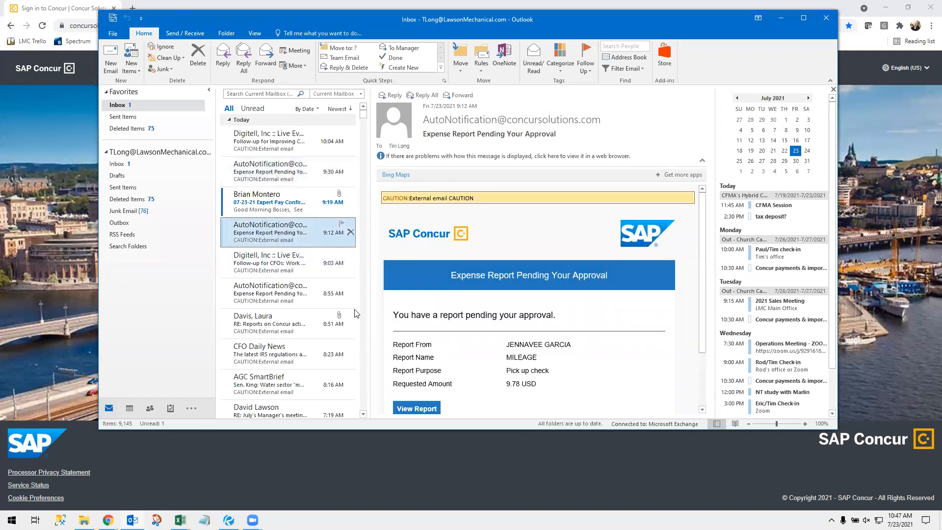
{"action": "left_click", "coordinate": [287, 298]}
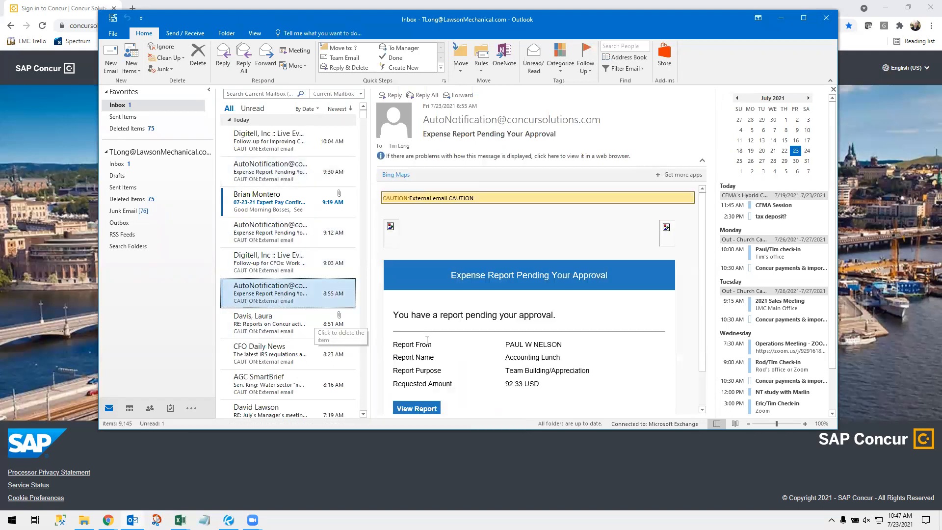
{"action": "scroll", "coordinate": [427, 340], "scroll_direction": "down", "scroll_amount": 2}
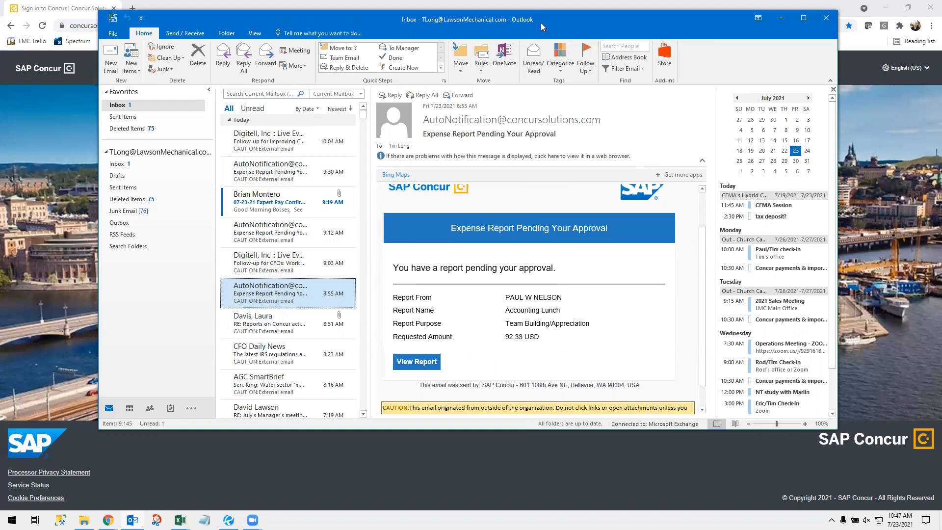
Step: Return to the Concur sign-in page and sign in with the autofilled password
{"action": "left_click_drag", "start_coordinate": [541, 22], "coordinate": [941, 29]}
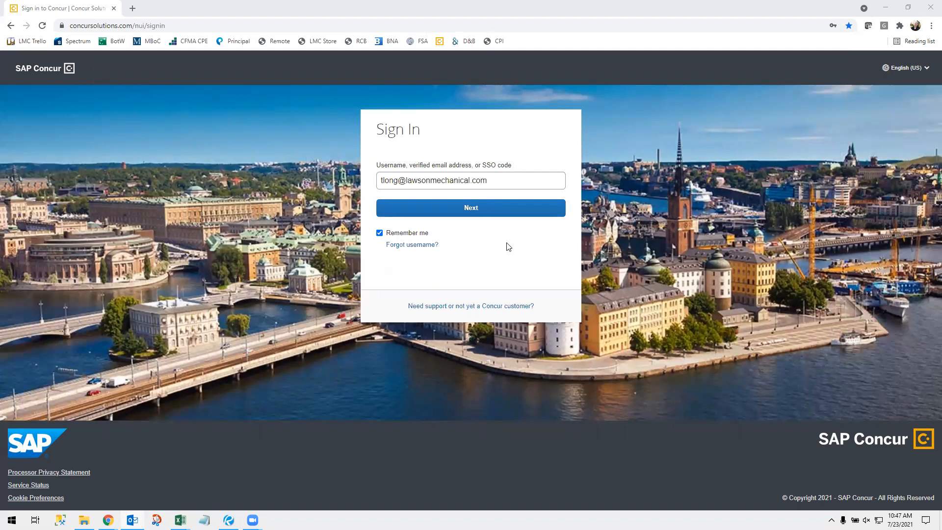
{"action": "left_click", "coordinate": [455, 204]}
{"action": "left_click", "coordinate": [462, 230]}
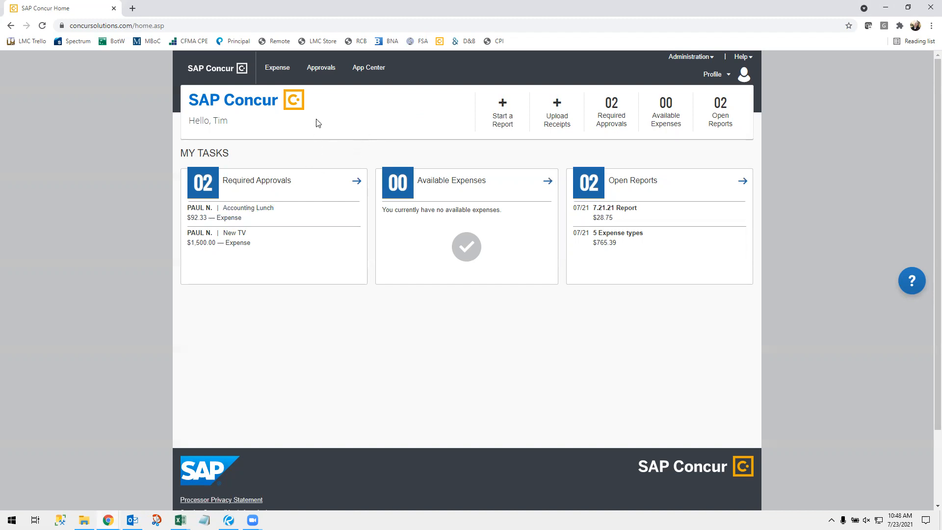
Step: Go to the Approvals page listing the Accounting Lunch and New TV reports
{"action": "left_click", "coordinate": [326, 72]}
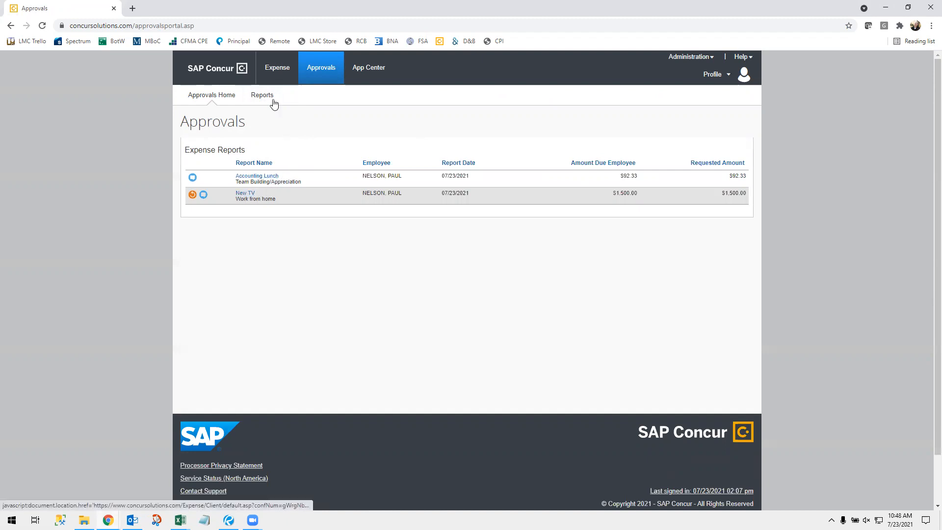
Step: Show the Reports Pending your Approval (2) list with each report's comments and totals
{"action": "left_click", "coordinate": [263, 98]}
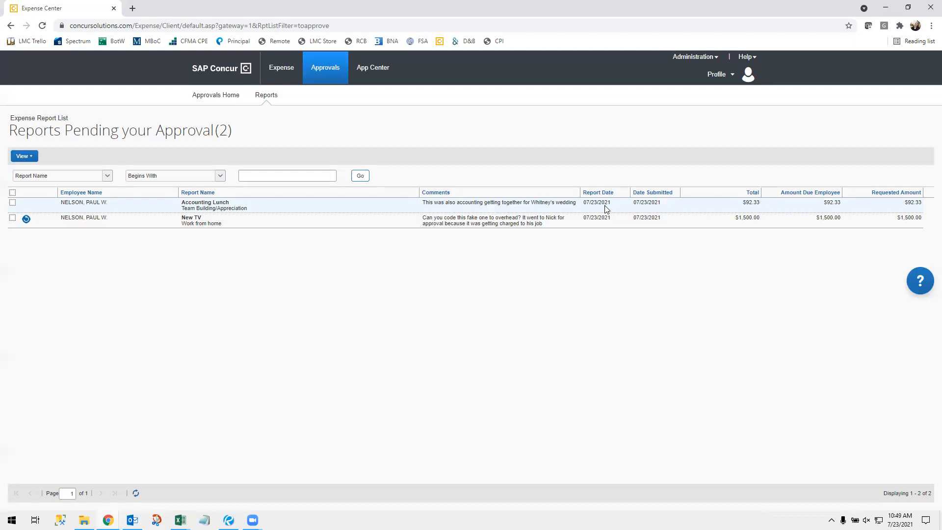
Step: Open the Accounting Lunch report, widen its expense list and Vendor Description column, and select The Sandwich Spot expense
{"action": "left_click", "coordinate": [271, 205]}
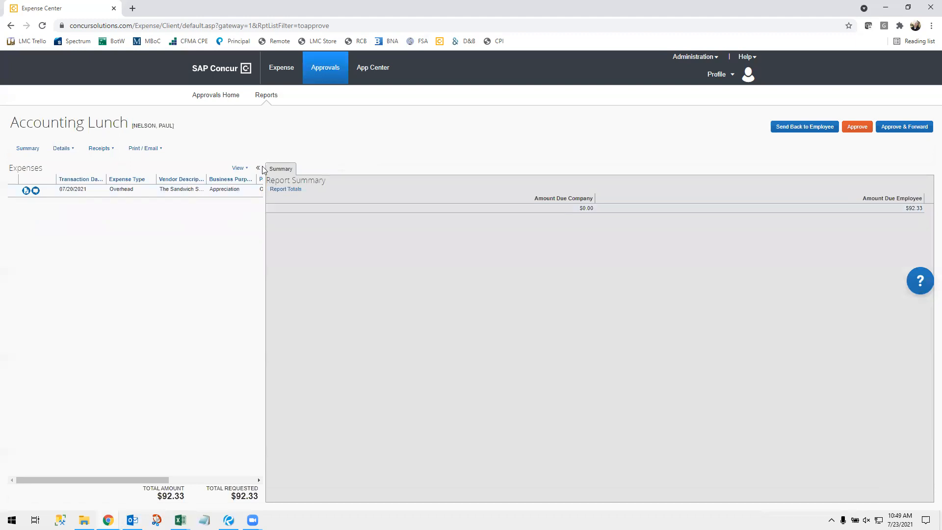
{"action": "left_click_drag", "start_coordinate": [264, 167], "coordinate": [453, 167]}
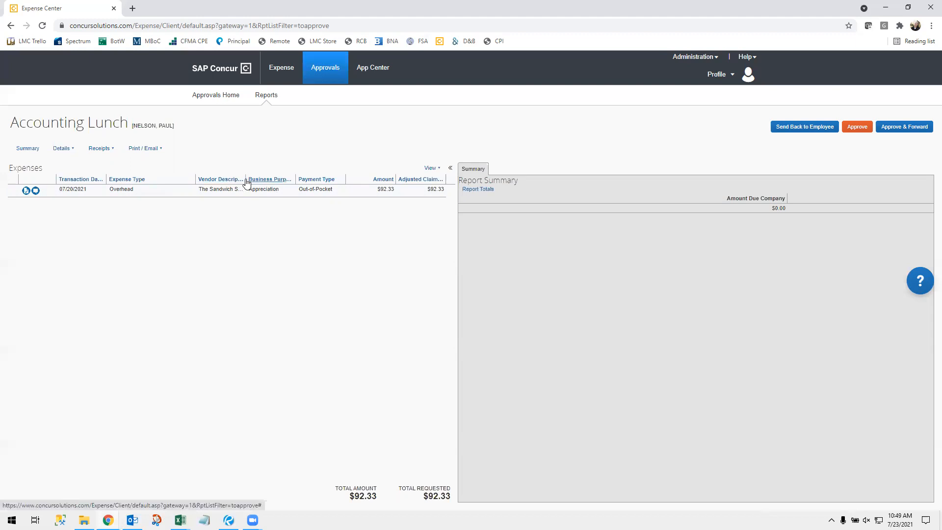
{"action": "left_click_drag", "start_coordinate": [245, 178], "coordinate": [268, 179]}
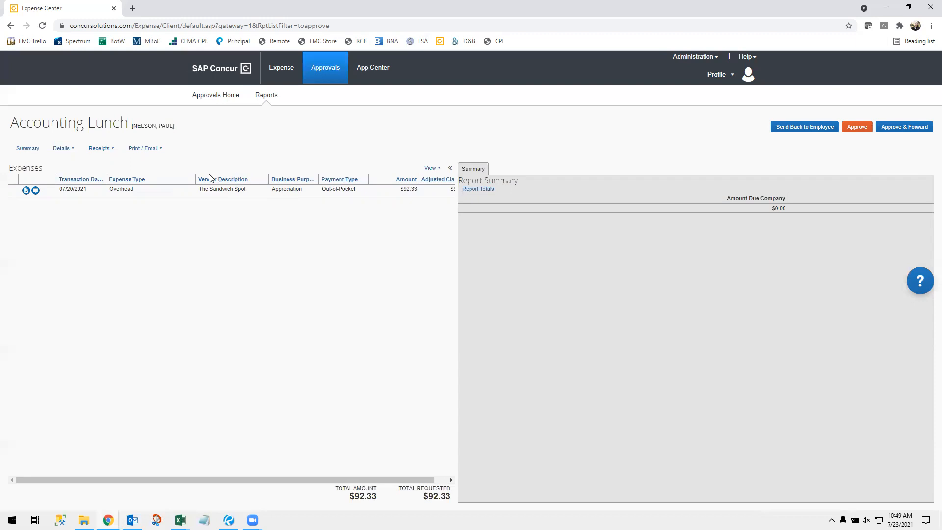
{"action": "left_click", "coordinate": [163, 193]}
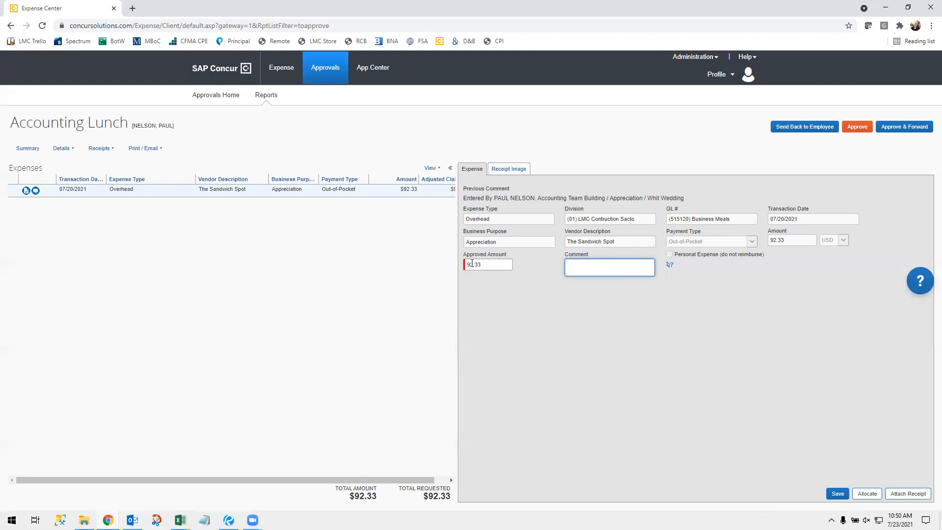
Step: View the two-page Sandwich Spot receipt attached to the expense
{"action": "left_click", "coordinate": [511, 168]}
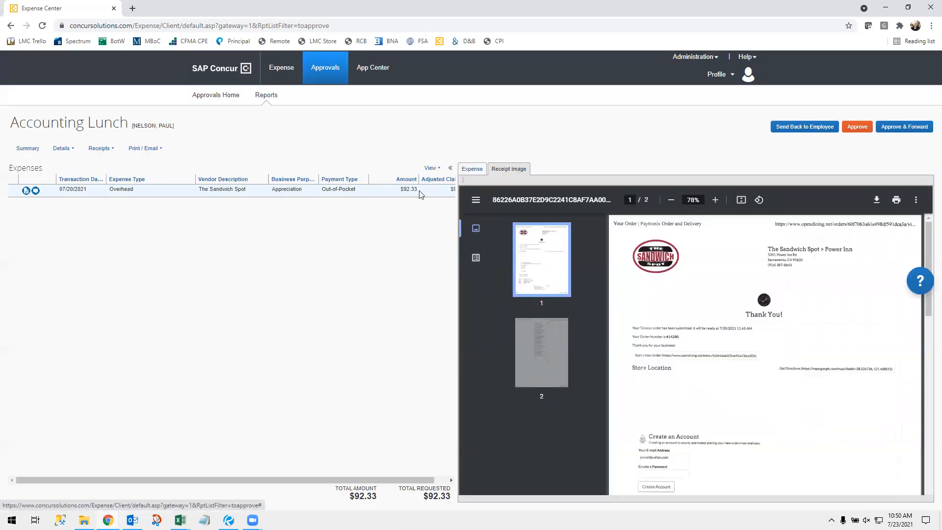
Step: Open the Sandwich Spot receipt in its own viewer and zoom in to read it
{"action": "left_click", "coordinate": [26, 193]}
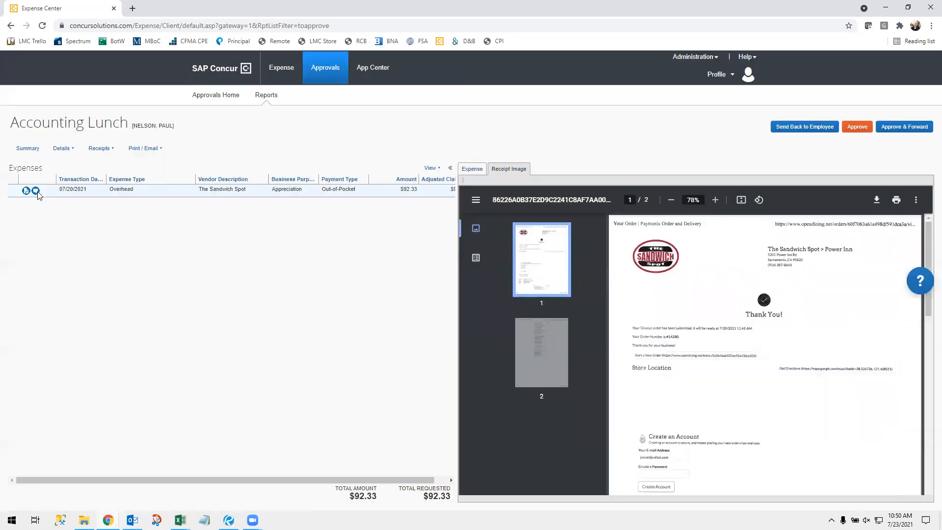
{"action": "mouse_move", "coordinate": [38, 193]}
{"action": "left_click", "coordinate": [714, 200]}
{"action": "left_click", "coordinate": [715, 200]}
{"action": "left_click", "coordinate": [714, 200]}
{"action": "left_click", "coordinate": [714, 200]}
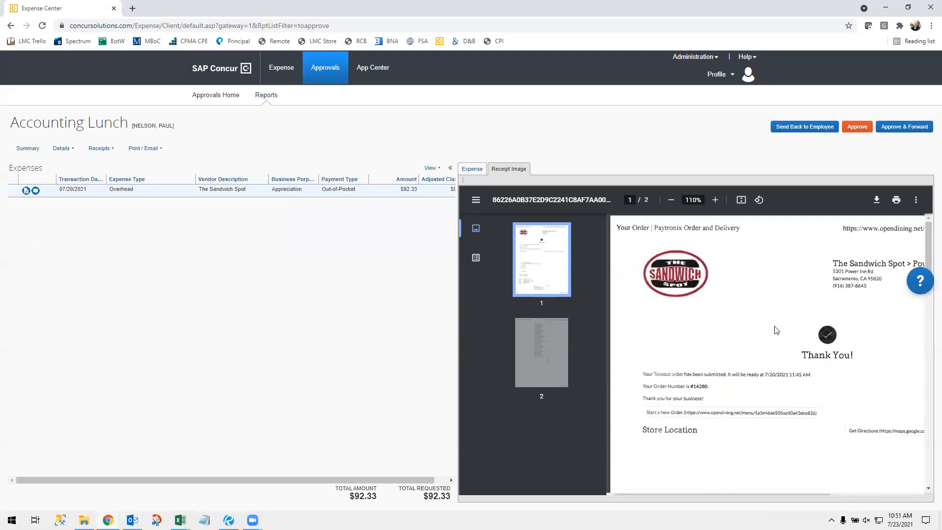
Step: Scroll through the receipt pages, then return to the expense detail form showing 92.33
{"action": "scroll", "coordinate": [773, 390], "scroll_direction": "down", "scroll_amount": 2}
{"action": "scroll", "coordinate": [772, 388], "scroll_direction": "down", "scroll_amount": 5}
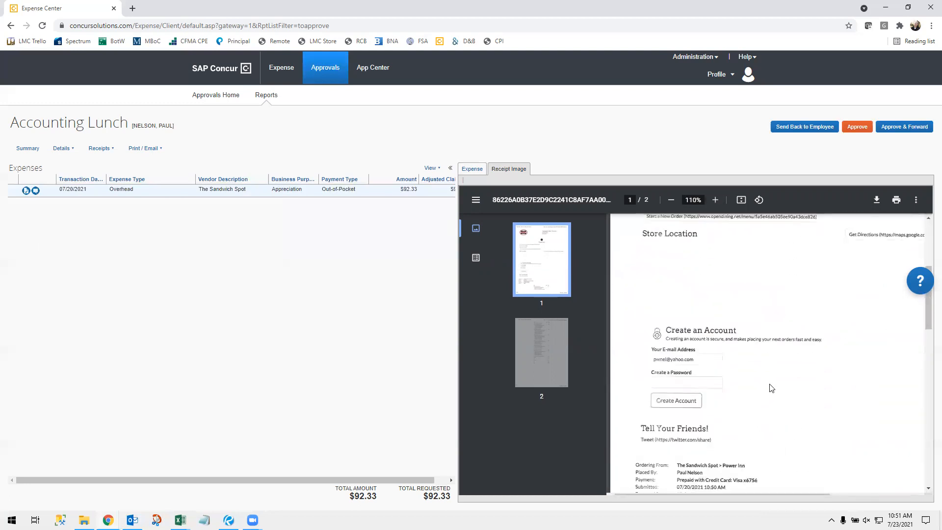
{"action": "scroll", "coordinate": [771, 389], "scroll_direction": "down", "scroll_amount": 2}
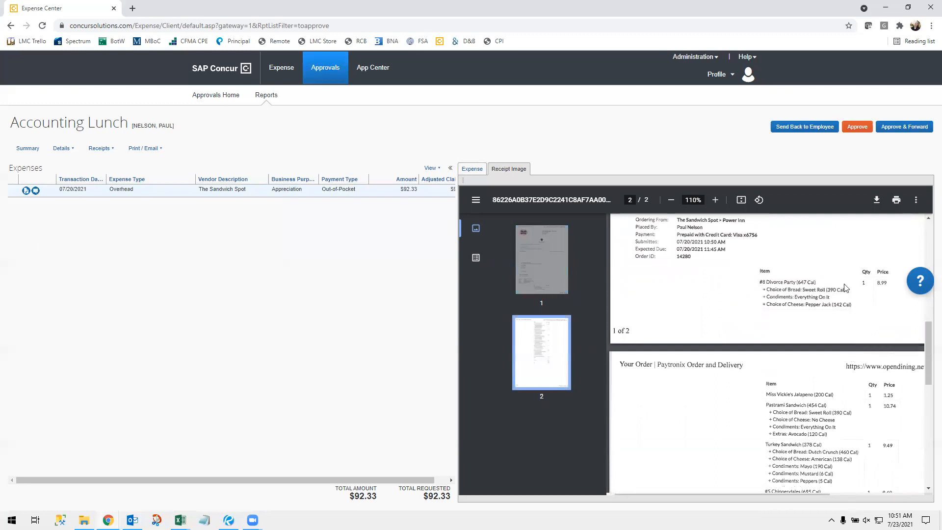
{"action": "scroll", "coordinate": [845, 289], "scroll_direction": "down", "scroll_amount": 2}
{"action": "scroll", "coordinate": [845, 289], "scroll_direction": "down", "scroll_amount": 5}
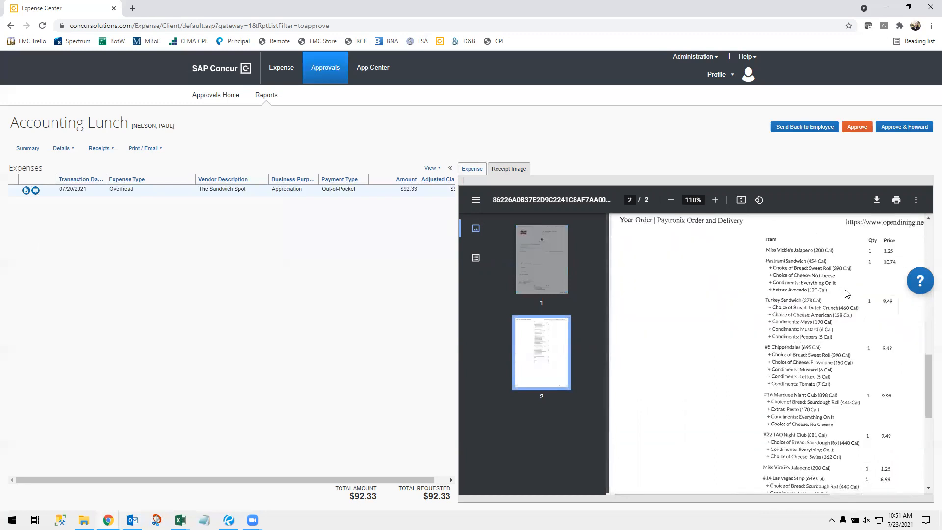
{"action": "scroll", "coordinate": [845, 294], "scroll_direction": "down", "scroll_amount": 1}
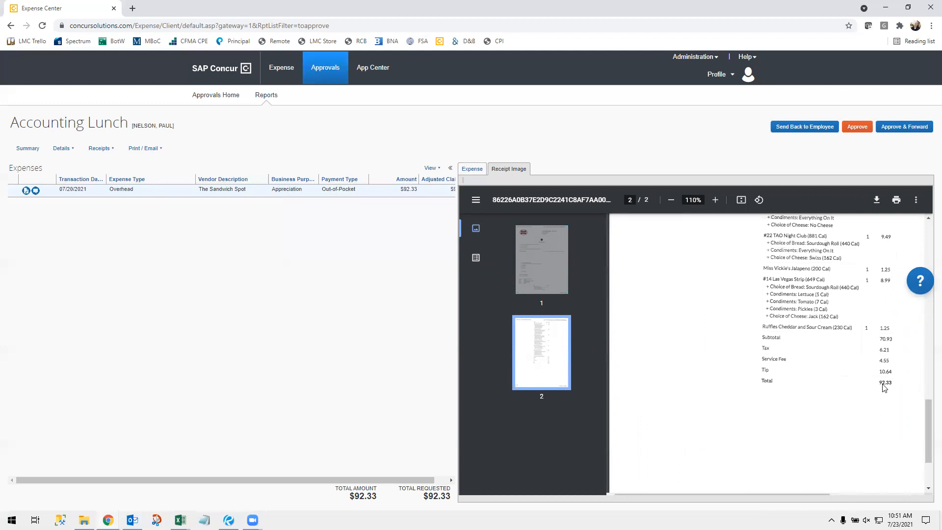
{"action": "scroll", "coordinate": [884, 388], "scroll_direction": "down", "scroll_amount": 1}
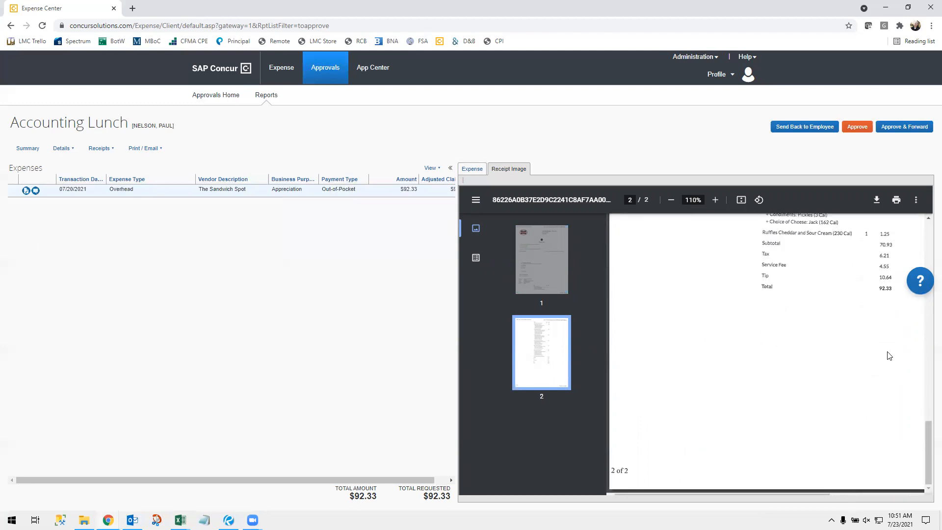
{"action": "scroll", "coordinate": [888, 357], "scroll_direction": "up", "scroll_amount": 1}
{"action": "scroll", "coordinate": [887, 365], "scroll_direction": "up", "scroll_amount": 15}
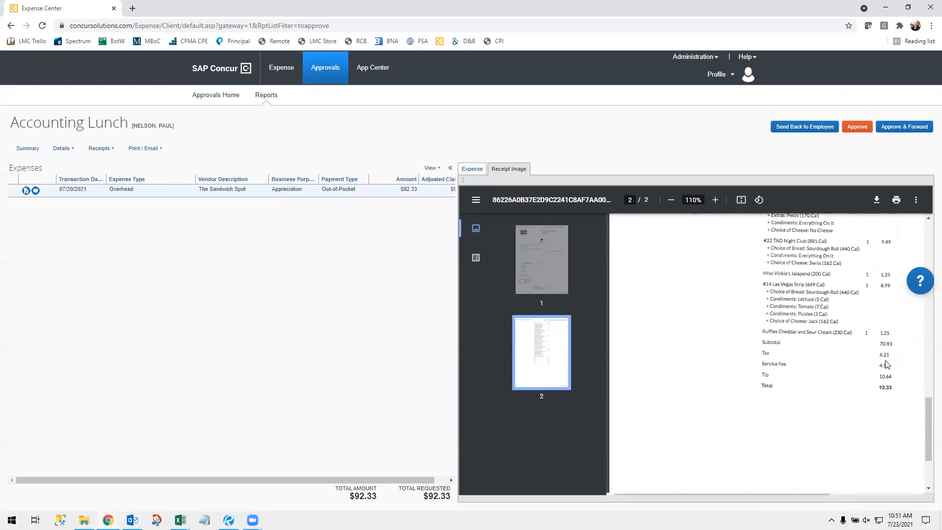
{"action": "scroll", "coordinate": [886, 368], "scroll_direction": "up", "scroll_amount": 2}
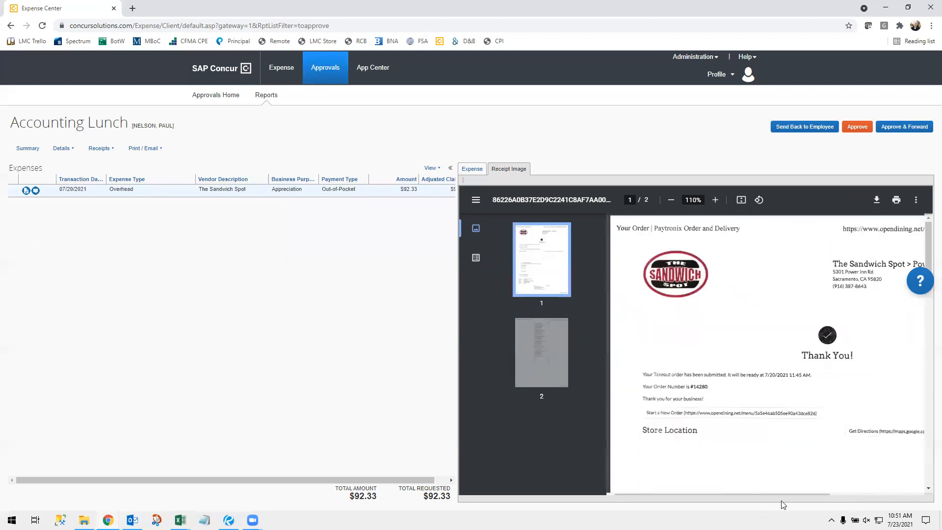
{"action": "left_click_drag", "start_coordinate": [779, 493], "coordinate": [837, 486]}
{"action": "left_click", "coordinate": [472, 169]}
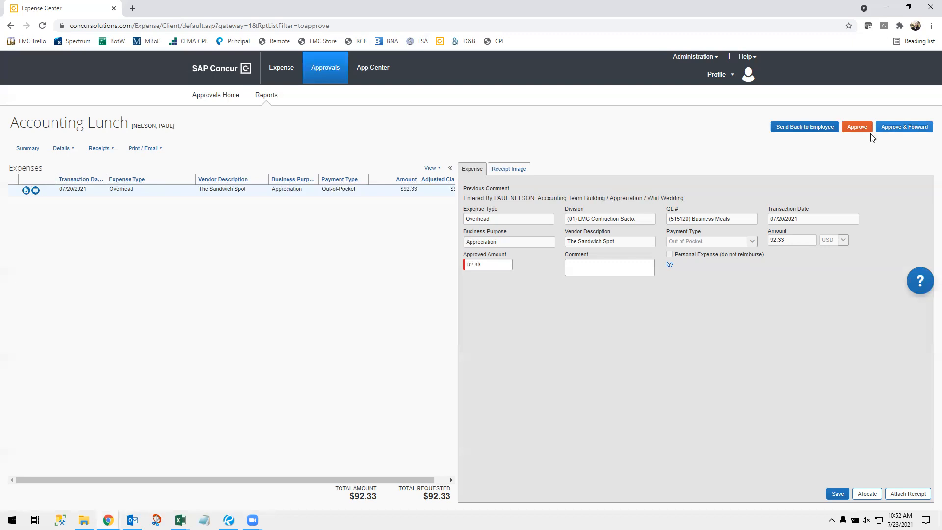
{"action": "left_click", "coordinate": [896, 126]}
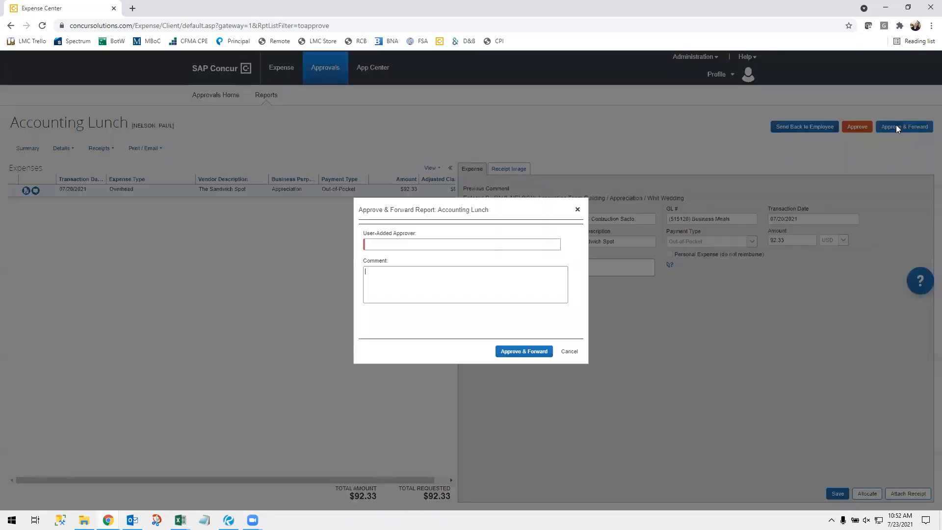
{"action": "left_click", "coordinate": [454, 245]}
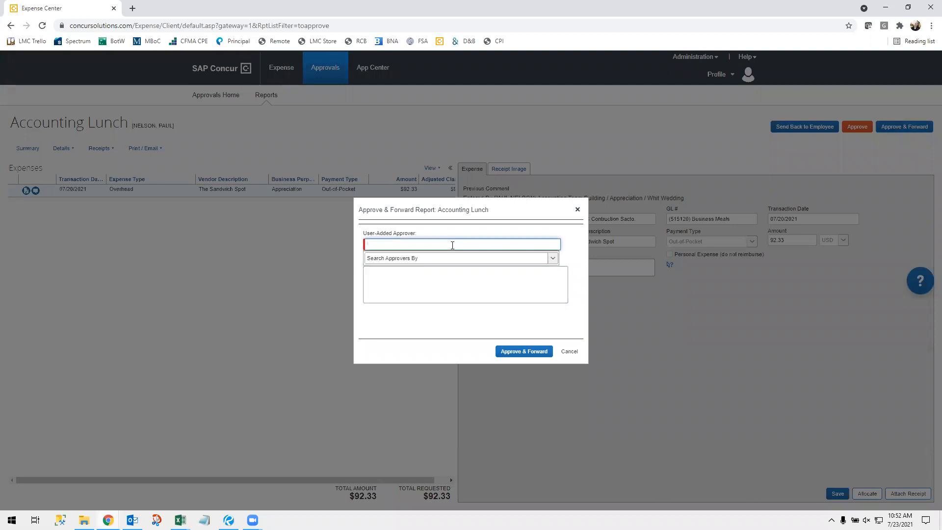
{"action": "type", "text": "fuchino"}
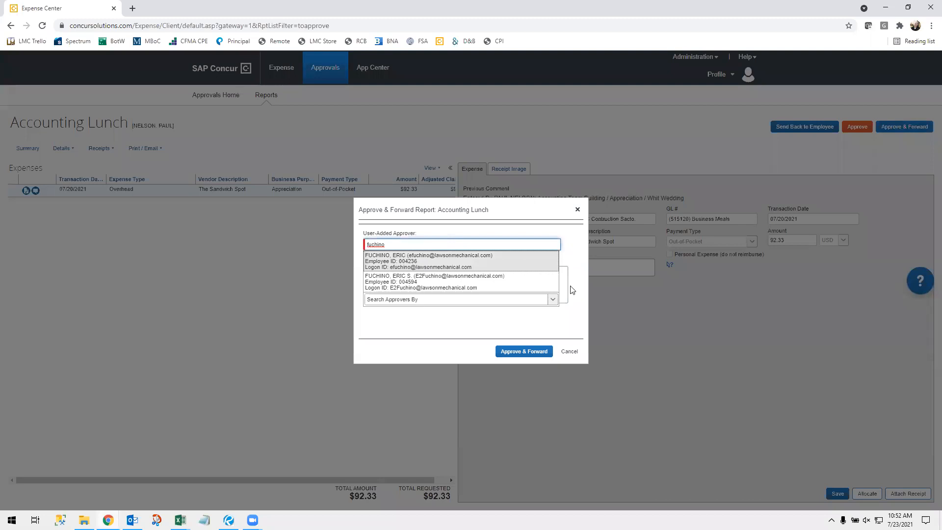
{"action": "left_click", "coordinate": [568, 350]}
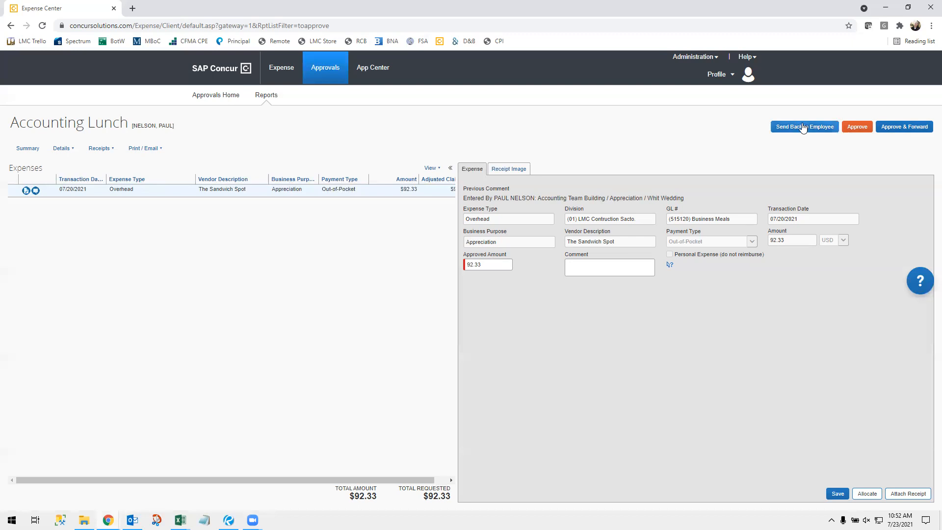
Step: Open the Send Back to Employee dialog for the Accounting Lunch report
{"action": "right_click", "coordinate": [763, 146]}
{"action": "left_click", "coordinate": [747, 150]}
{"action": "left_click", "coordinate": [796, 126]}
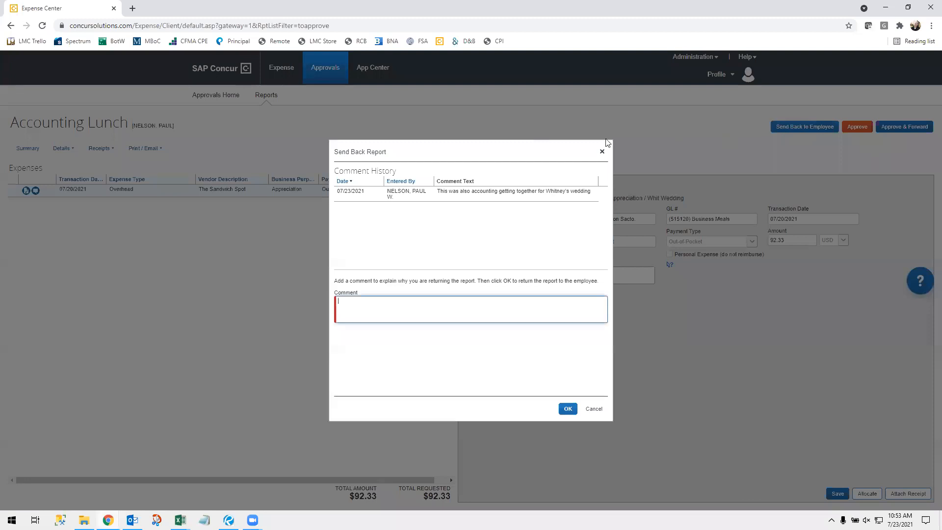
{"action": "key", "text": "Escape"}
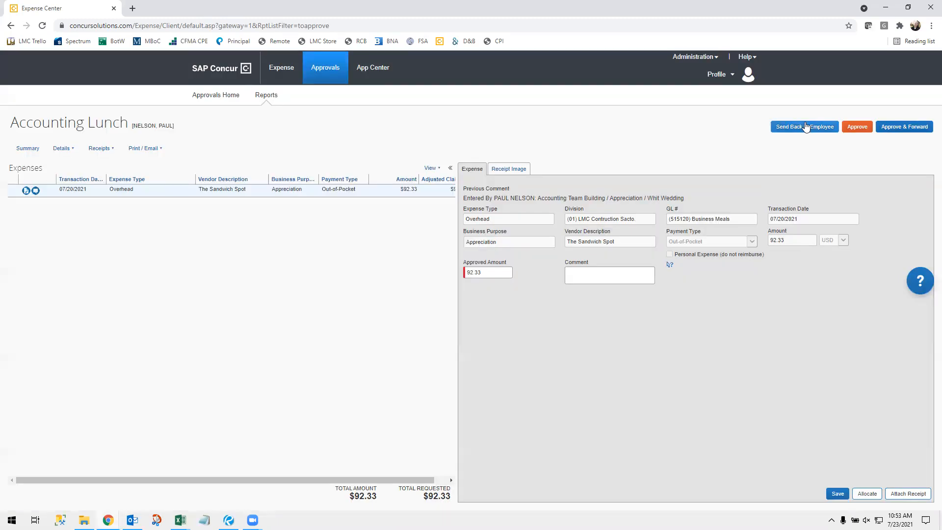
{"action": "left_click", "coordinate": [807, 126]}
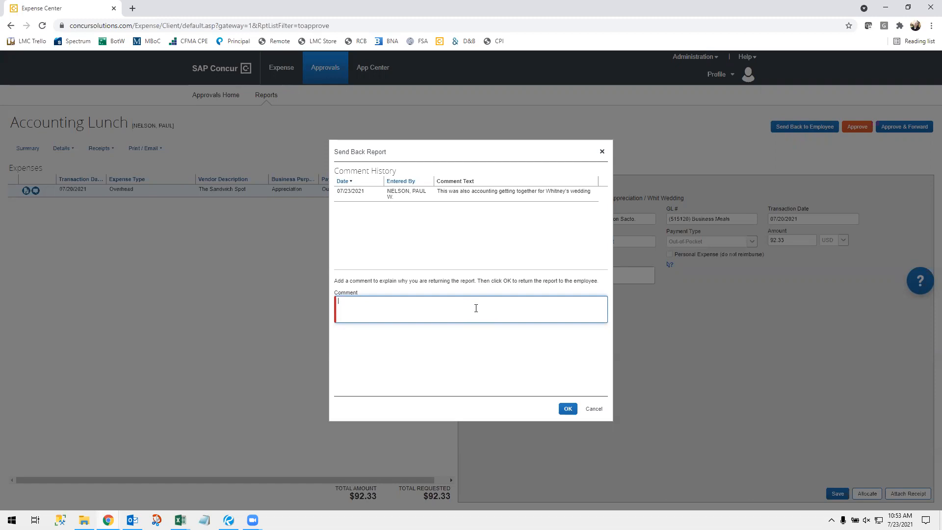
Step: Return the report with a comment asking which employees were present for the meal
{"action": "type", "text": "Can "}
{"action": "type", "text": "you add in the comment"}
{"action": "type", "text": "s section"}
{"action": "type", "text": " the peop"}
{"action": "key", "text": "BackSpace"}
{"action": "key", "text": "BackSpace"}
{"action": "key", "text": "BackSpace"}
{"action": "type", "text": "employees that wei"}
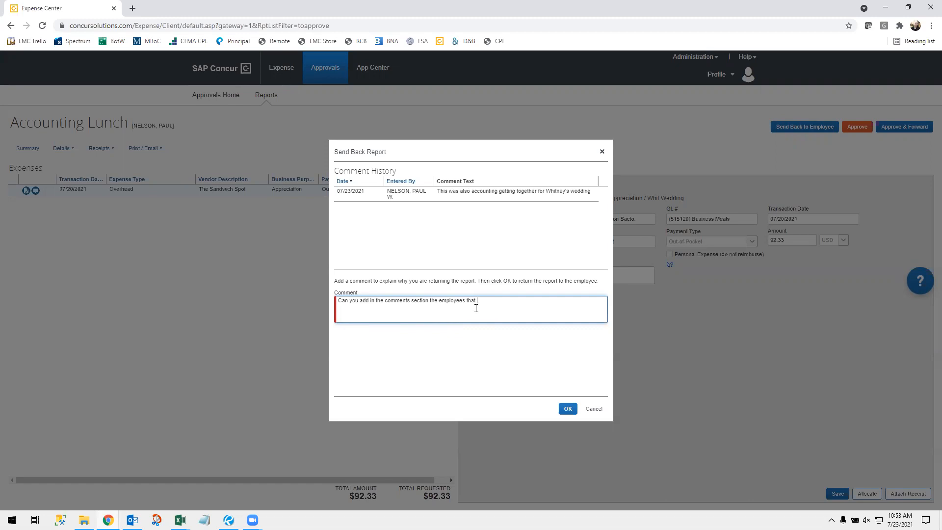
{"action": "type", "text": "e present for this meal? Thanks!"}
{"action": "left_click", "coordinate": [567, 410]}
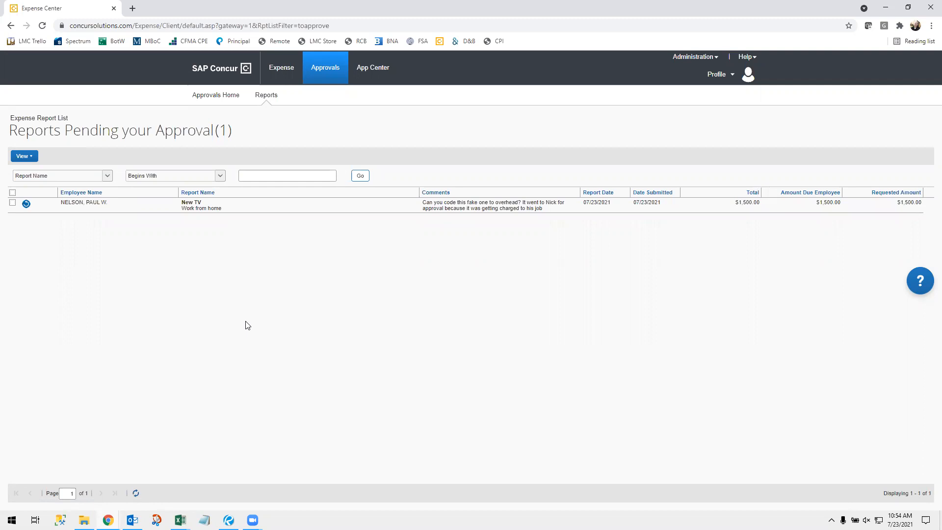
Step: Open the New TV report's CostCo expense and view its $1,500.00 TV sketch receipt
{"action": "left_click", "coordinate": [444, 208]}
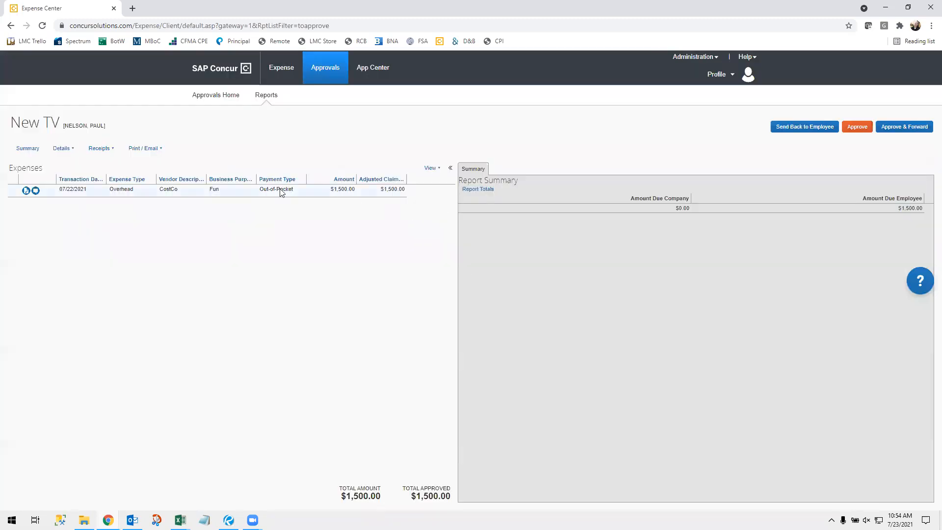
{"action": "left_click", "coordinate": [153, 192]}
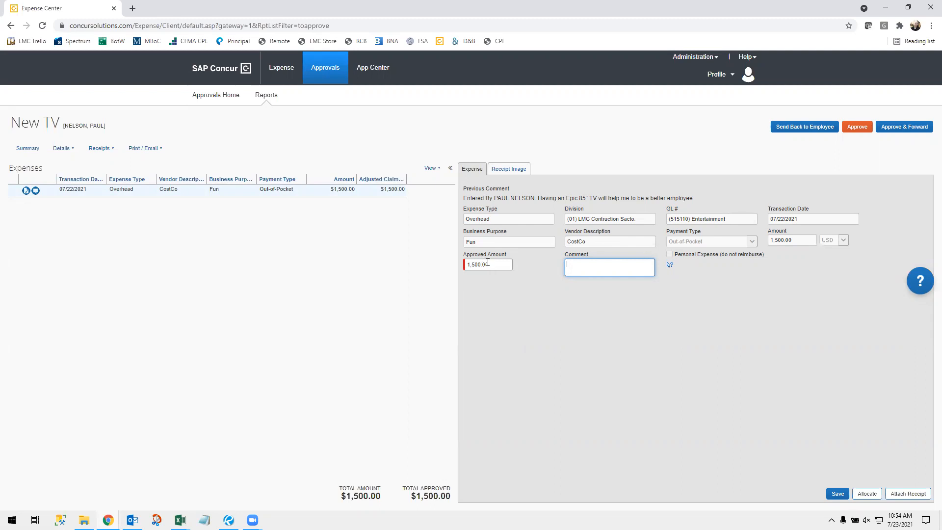
{"action": "left_click", "coordinate": [505, 170]}
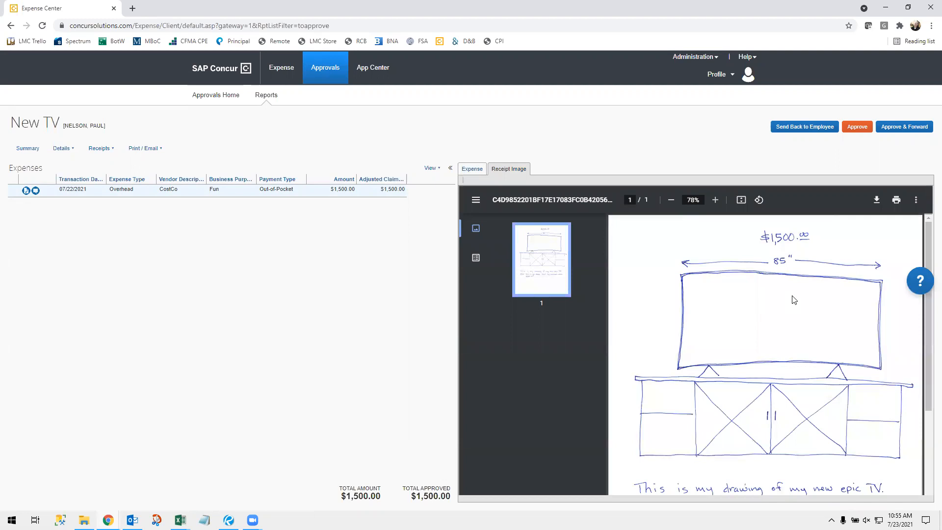
{"action": "scroll", "coordinate": [794, 314], "scroll_direction": "down", "scroll_amount": 1}
{"action": "scroll", "coordinate": [793, 316], "scroll_direction": "up", "scroll_amount": 1}
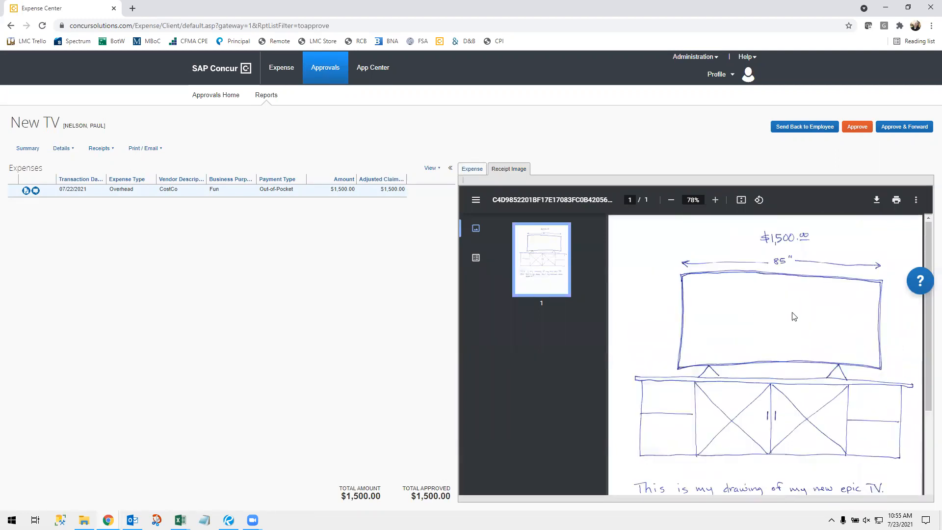
{"action": "scroll", "coordinate": [795, 316], "scroll_direction": "down", "scroll_amount": 1}
{"action": "scroll", "coordinate": [751, 365], "scroll_direction": "down", "scroll_amount": 1}
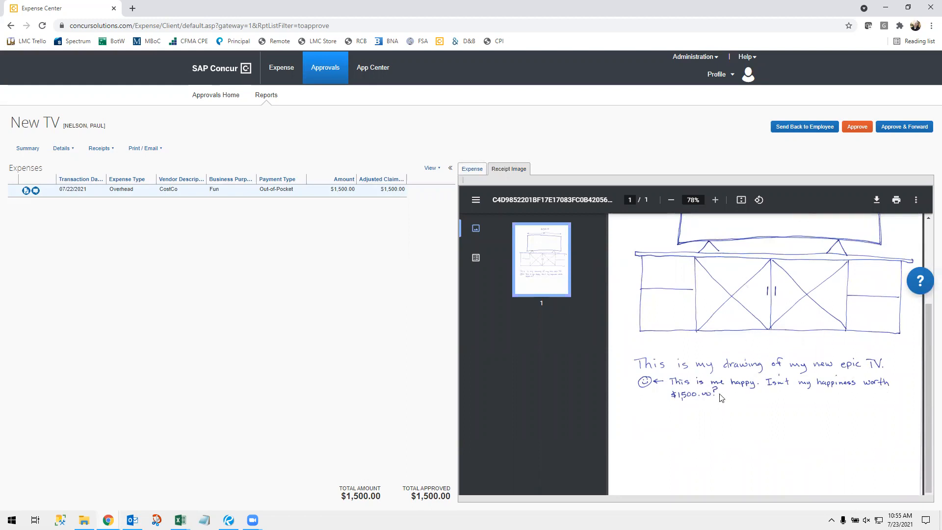
{"action": "scroll", "coordinate": [719, 406], "scroll_direction": "up", "scroll_amount": 3}
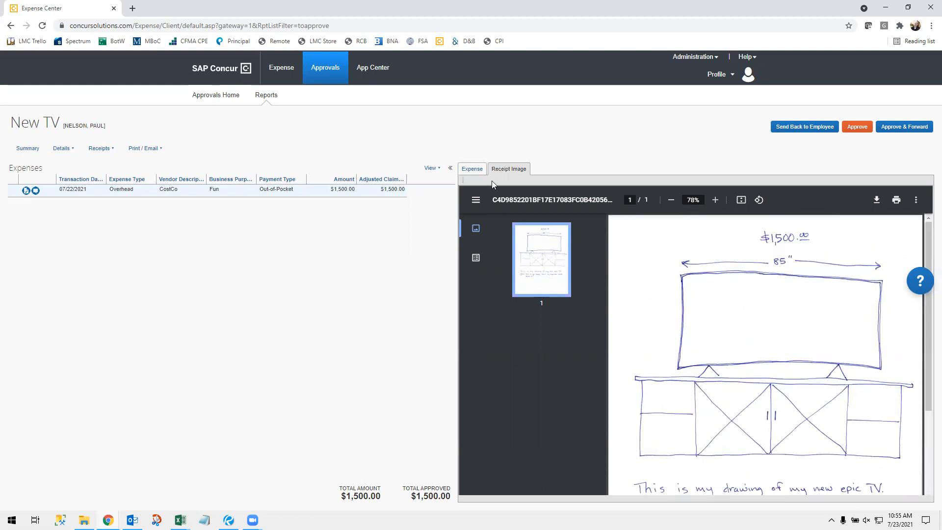
{"action": "left_click", "coordinate": [471, 170]}
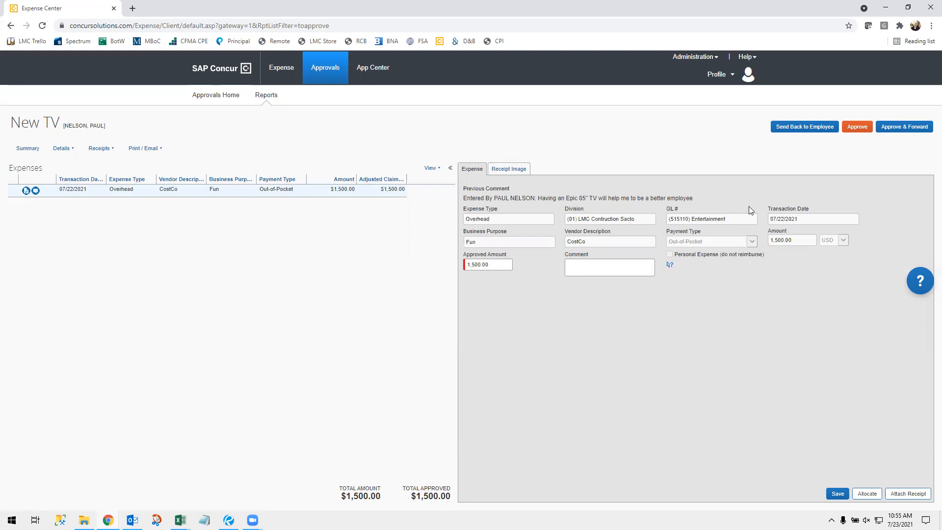
Step: Send the New TV report back with a short comment addressed to the employee
{"action": "left_click", "coordinate": [795, 128]}
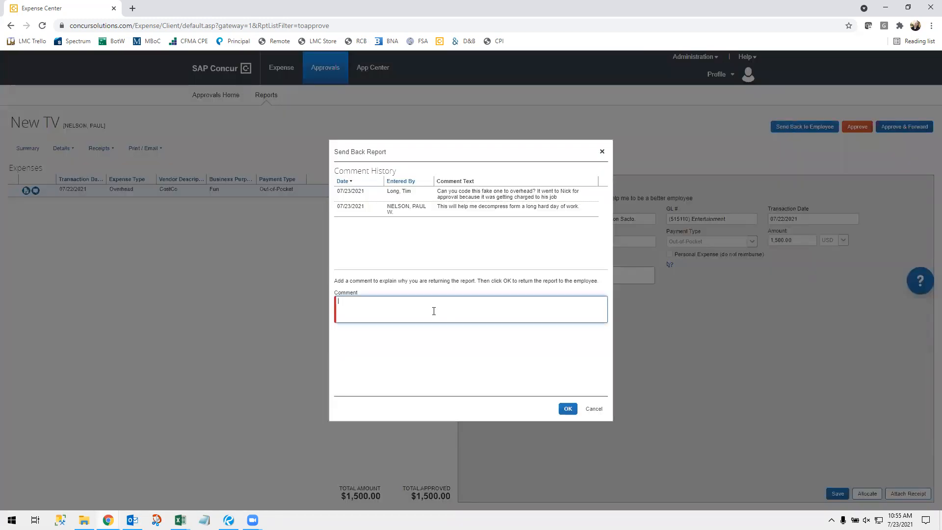
{"action": "type", "text": "WTF Paul?"}
{"action": "left_click", "coordinate": [568, 409]}
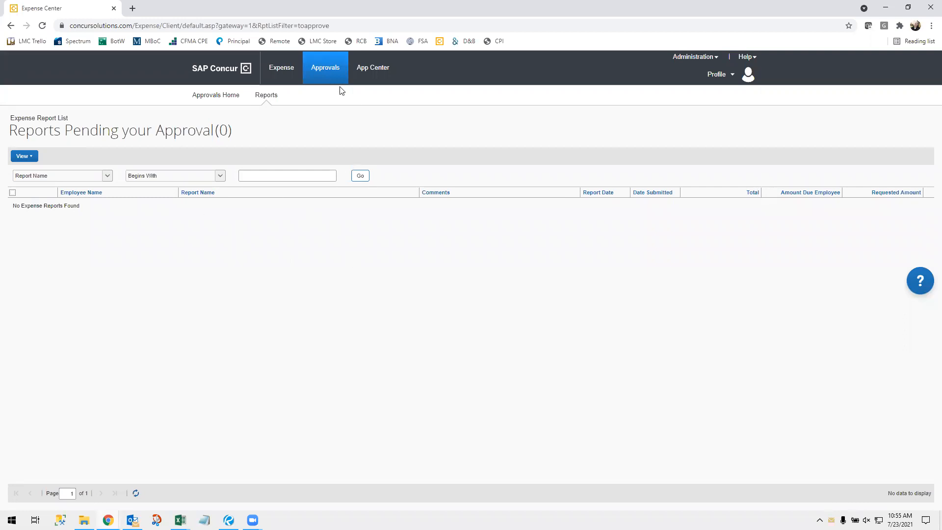
Step: Confirm no reports remain on the Approvals page, then go to the Concur home page
{"action": "left_click", "coordinate": [329, 67]}
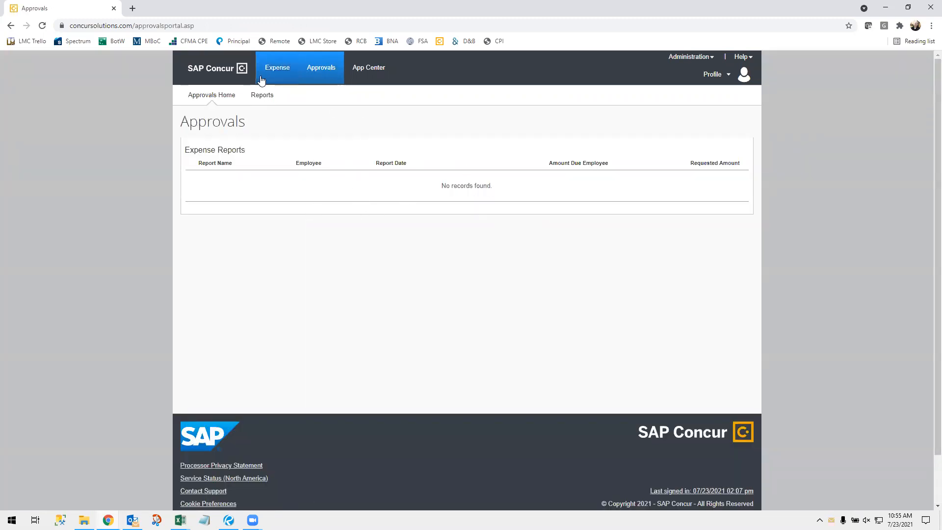
{"action": "left_click", "coordinate": [211, 68]}
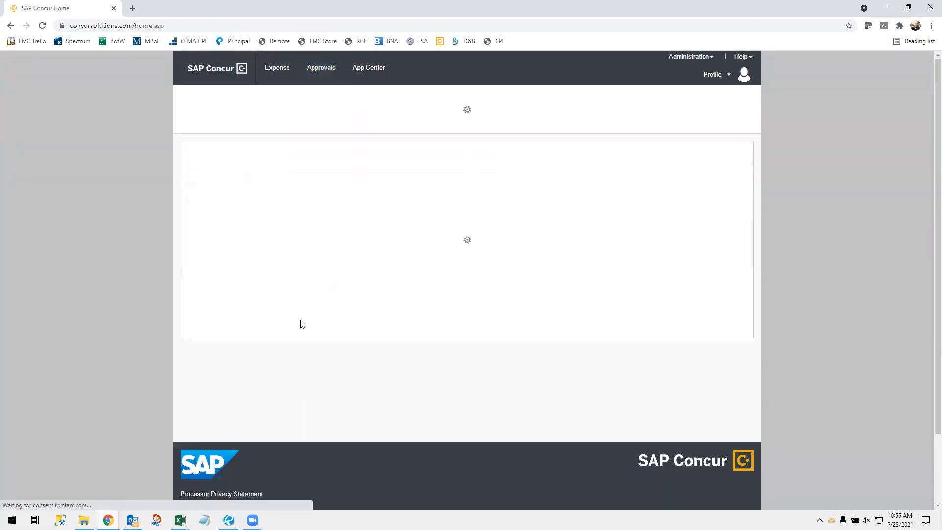